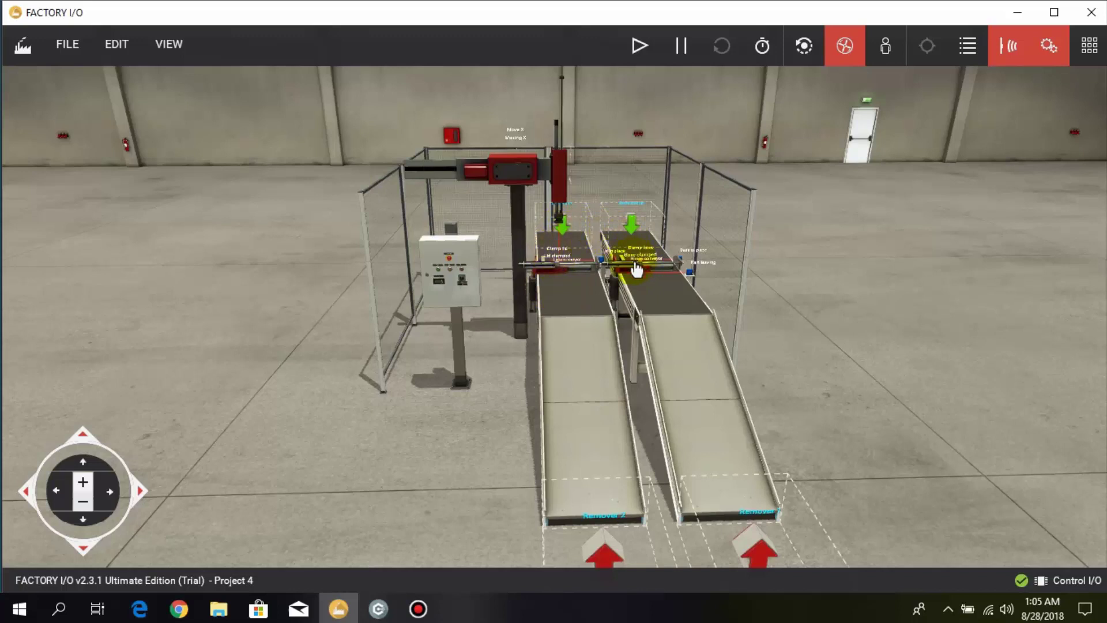
Step: Frame the pick-and-place station and its control box, and switch the scene to run mode
{"action": "scroll", "coordinate": [632, 258], "scroll_direction": "up", "scroll_amount": 3}
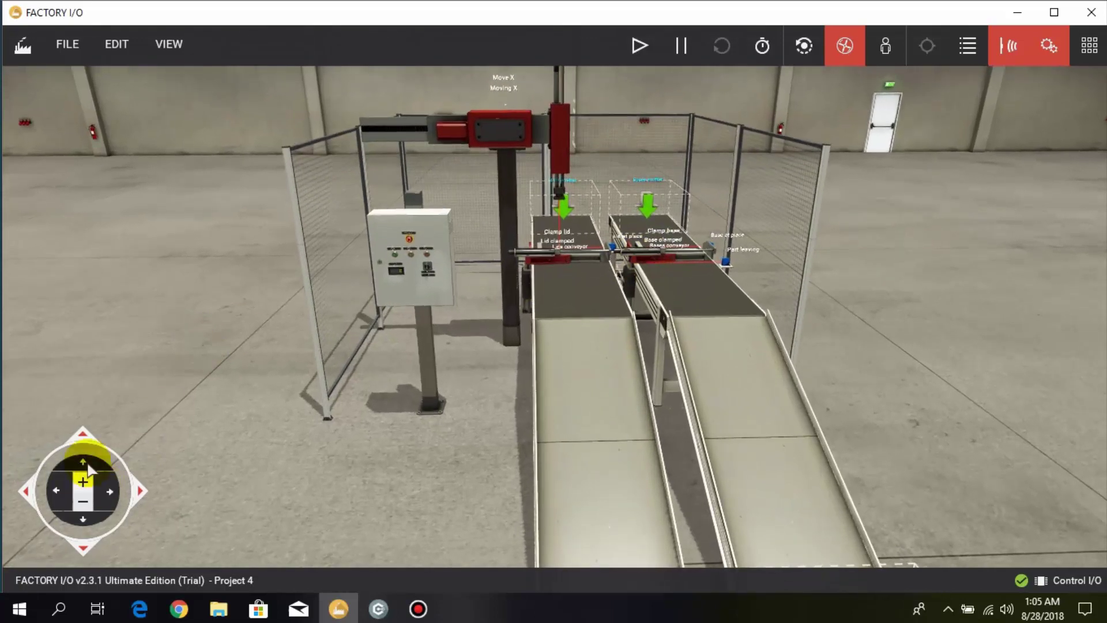
{"action": "left_click", "coordinate": [87, 464]}
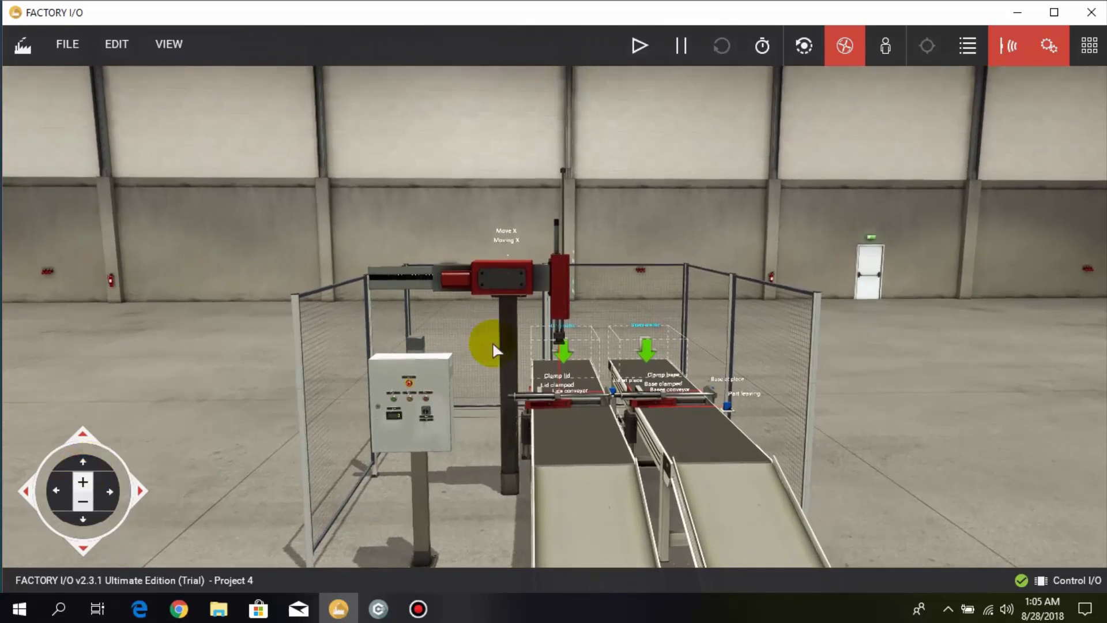
{"action": "left_click", "coordinate": [639, 47]}
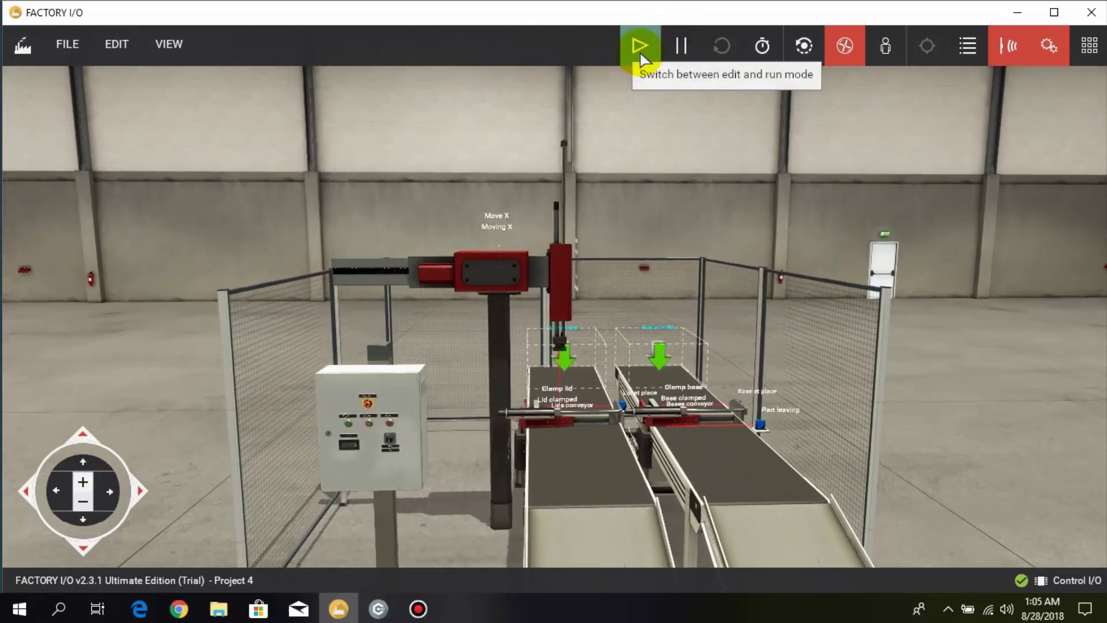
{"action": "left_click", "coordinate": [639, 48]}
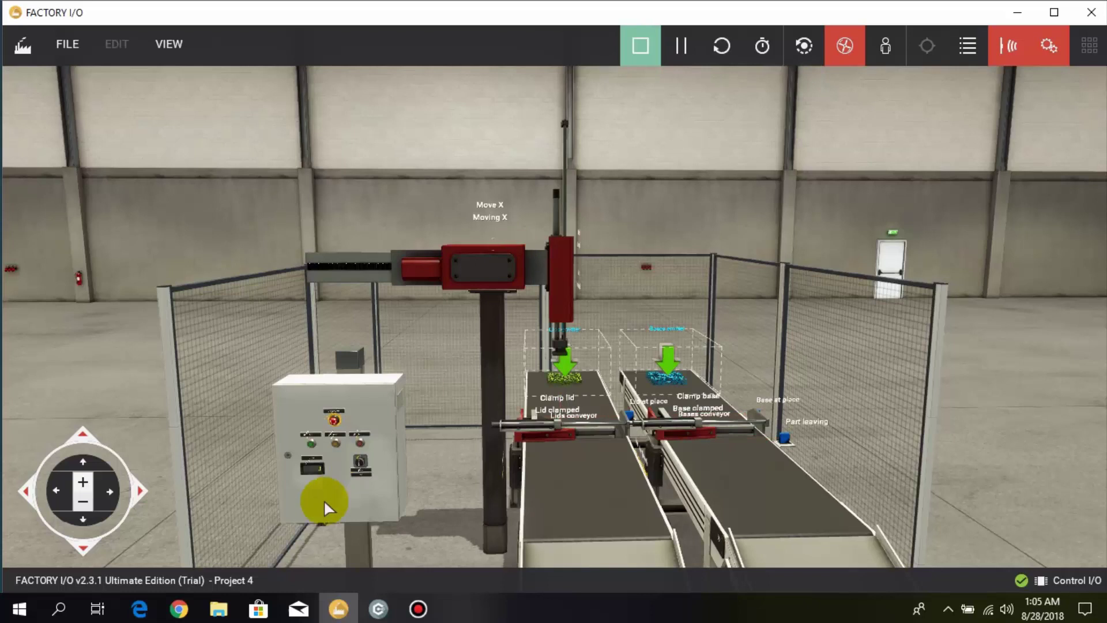
Step: Turn the control box's mode selector to Auto and start the assembly line
{"action": "scroll", "coordinate": [347, 465], "scroll_direction": "up", "scroll_amount": 3}
{"action": "key", "text": "a"}
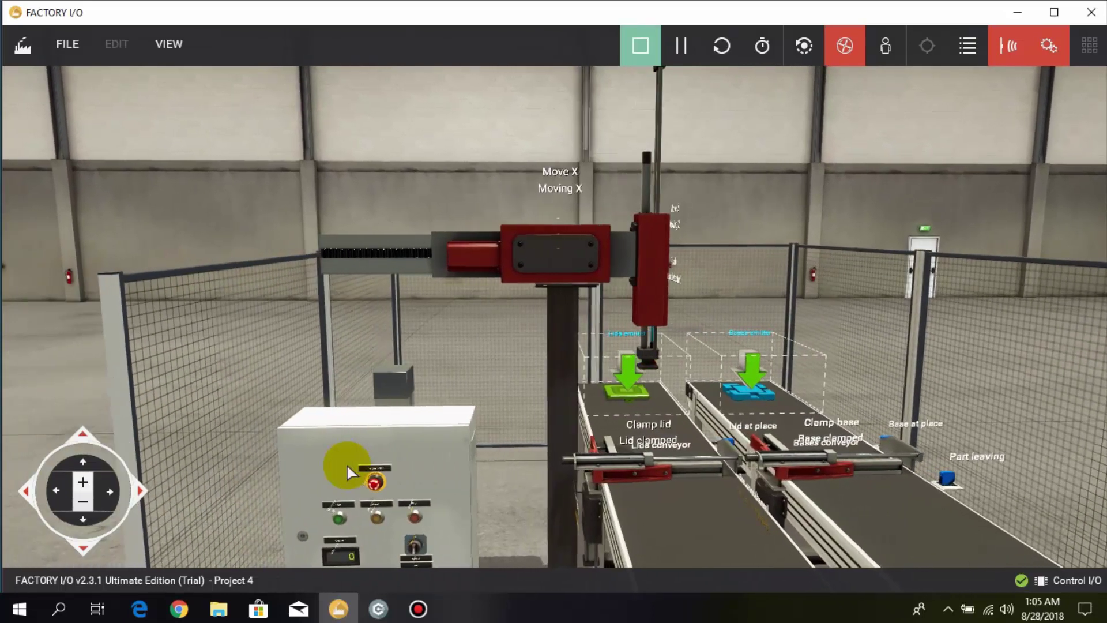
{"action": "scroll", "coordinate": [347, 463], "scroll_direction": "down", "scroll_amount": 3}
{"action": "left_click", "coordinate": [459, 483]}
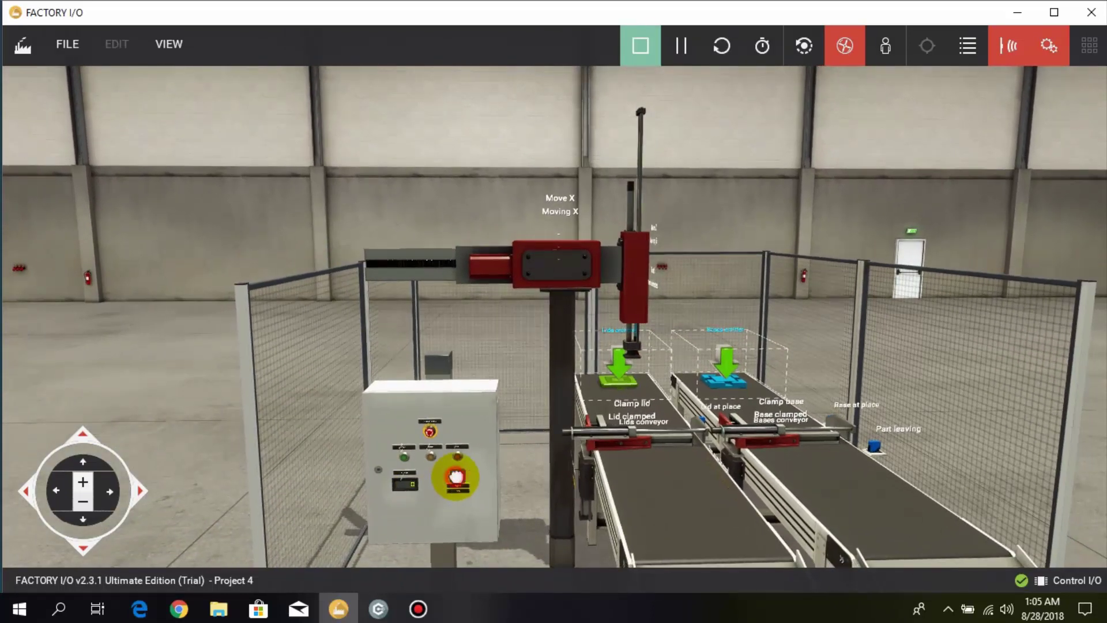
{"action": "left_click", "coordinate": [405, 457]}
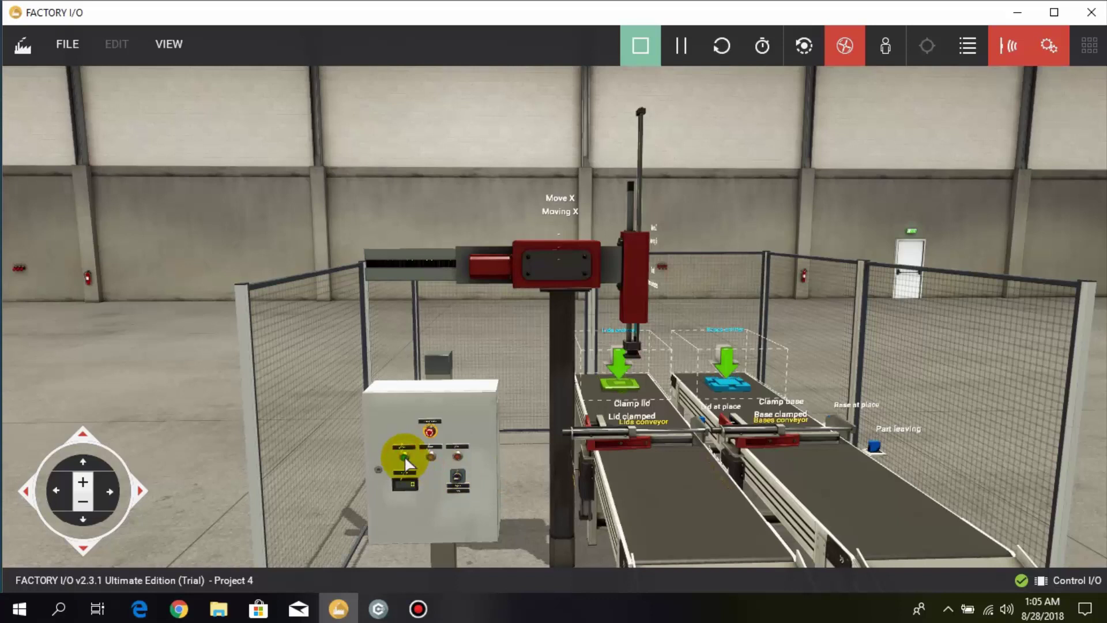
Step: Examine up close how the two-axis arm picks lids and places them on the clamped bases
{"action": "key", "text": "d"}
{"action": "key", "text": "s"}
{"action": "key", "text": "w"}
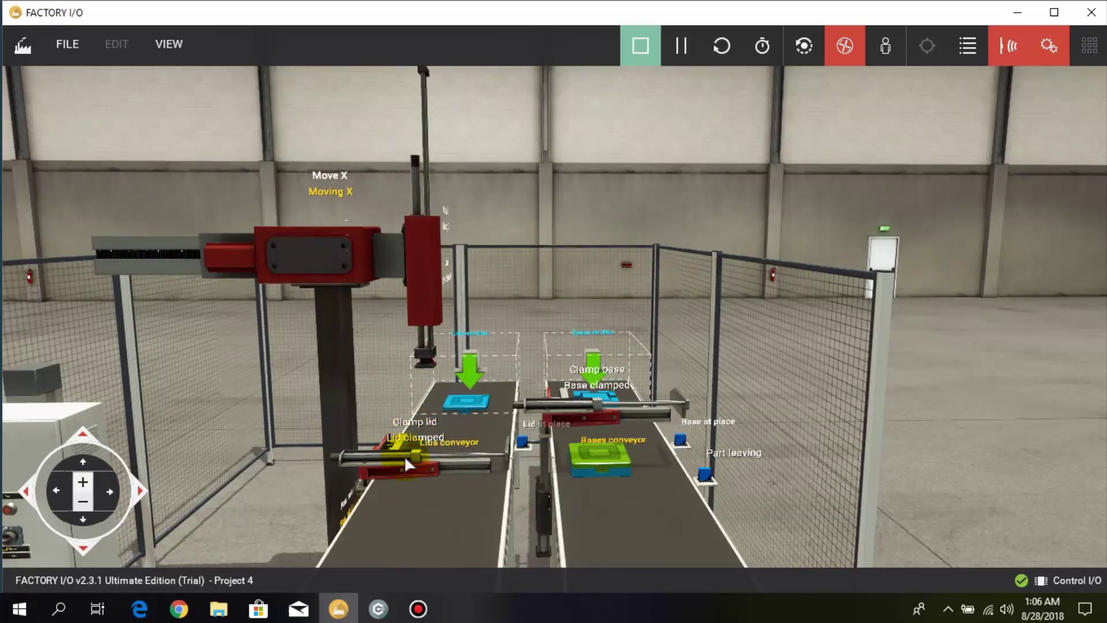
{"action": "scroll", "coordinate": [404, 455], "scroll_direction": "down", "scroll_amount": 3}
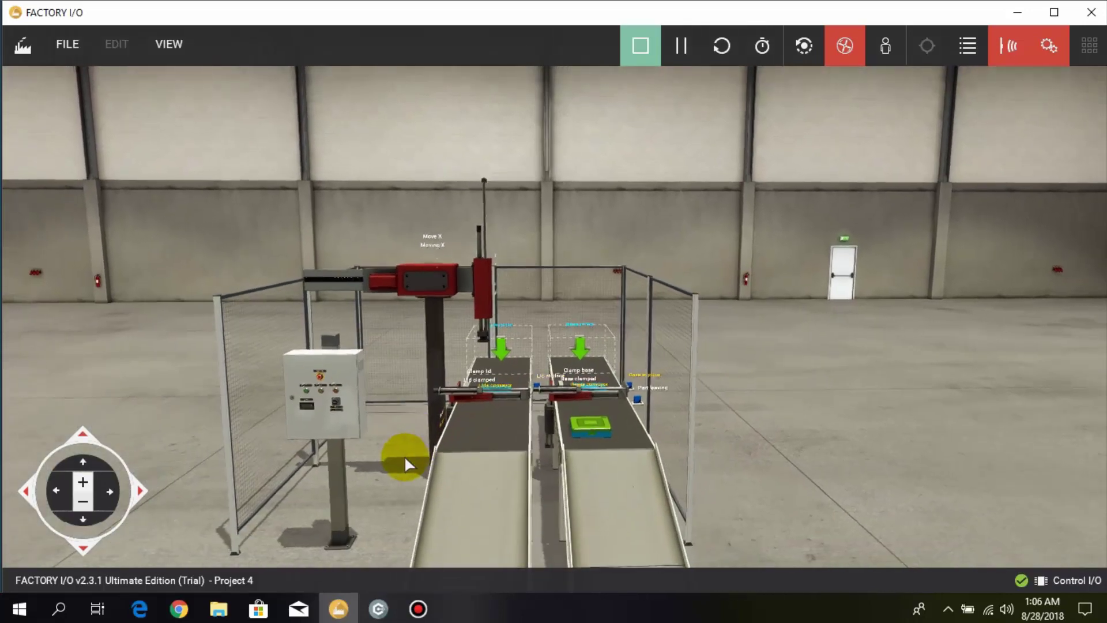
{"action": "scroll", "coordinate": [404, 455], "scroll_direction": "up", "scroll_amount": 5}
{"action": "scroll", "coordinate": [404, 456], "scroll_direction": "down", "scroll_amount": 5}
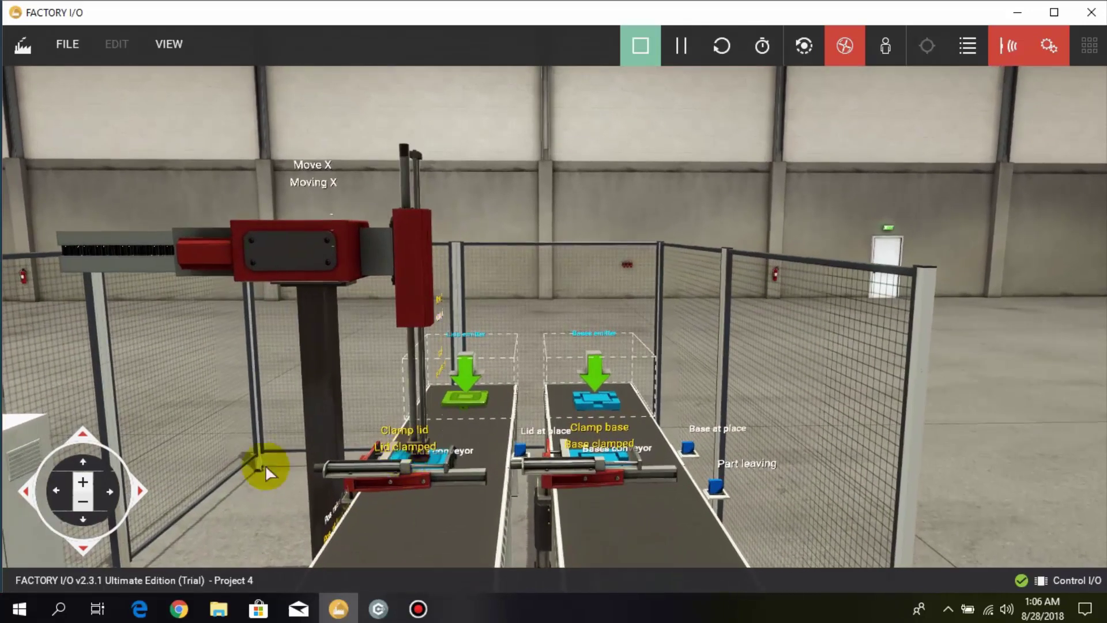
{"action": "left_click", "coordinate": [86, 516]}
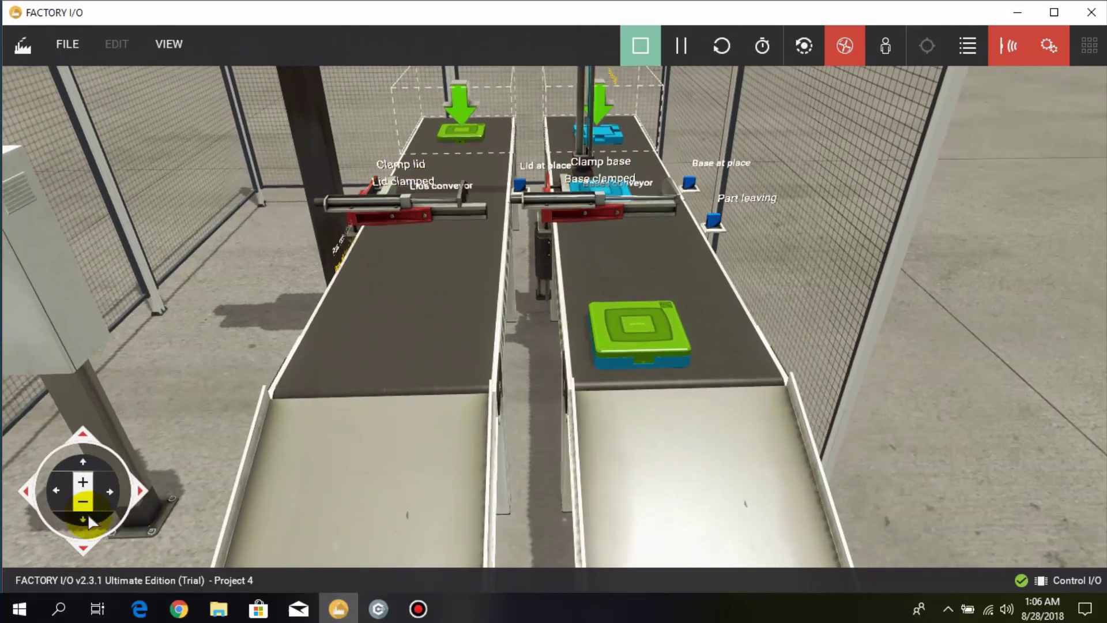
{"action": "left_click", "coordinate": [84, 486]}
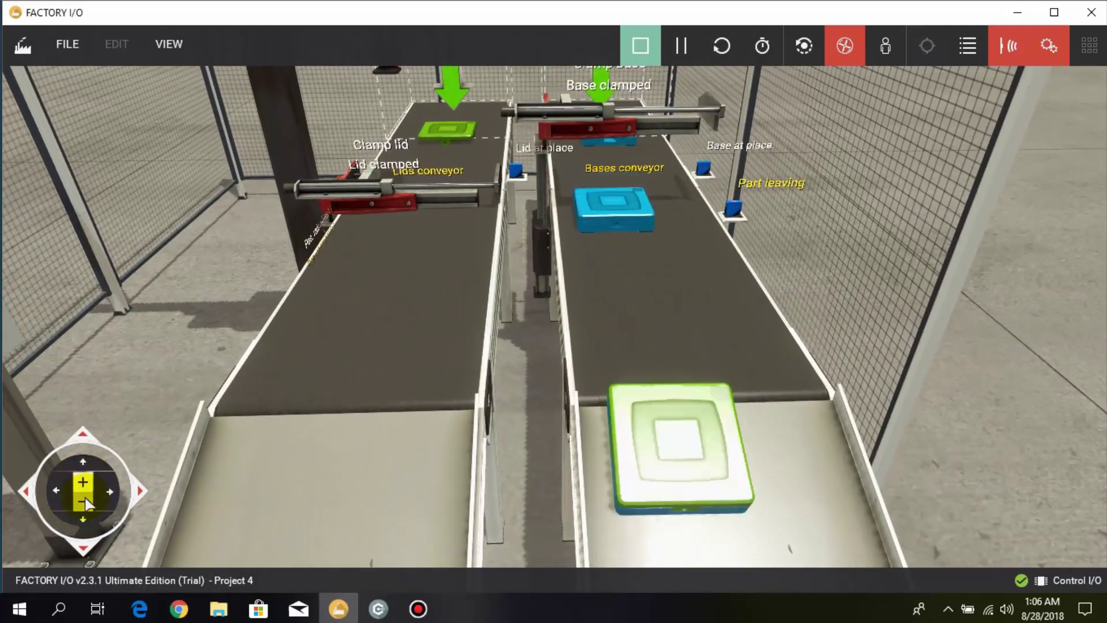
{"action": "left_click_drag", "start_coordinate": [85, 480], "coordinate": [86, 489]}
{"action": "left_click", "coordinate": [85, 482]}
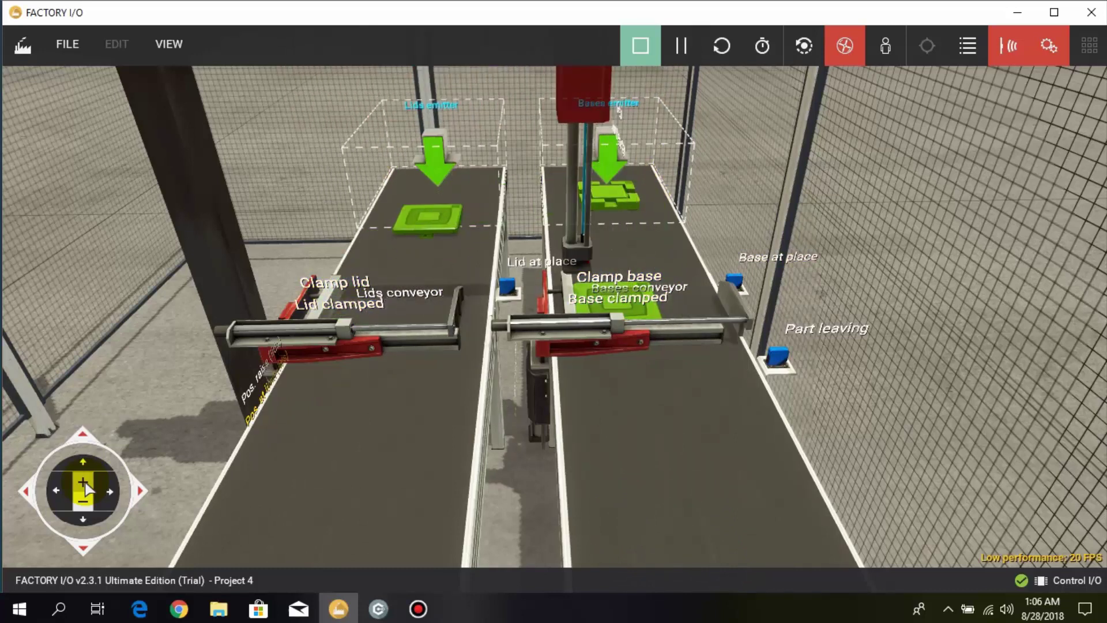
Step: Look over the whole station and follow the assembled parts down the chute to the remover
{"action": "scroll", "coordinate": [84, 483], "scroll_direction": "down", "scroll_amount": 3}
{"action": "scroll", "coordinate": [85, 482], "scroll_direction": "down", "scroll_amount": 3}
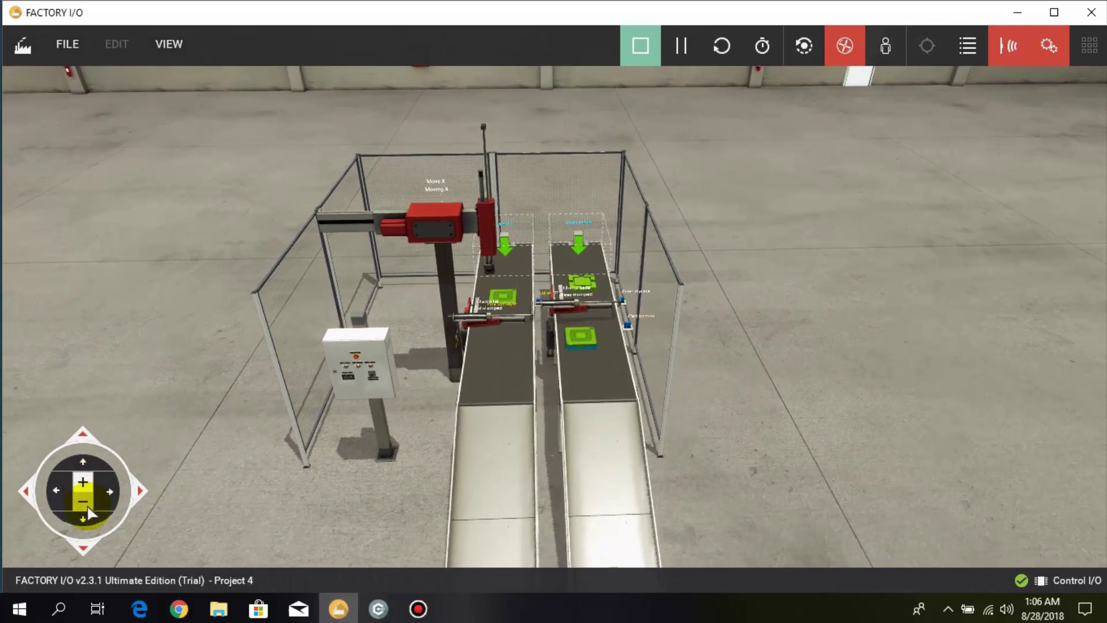
{"action": "left_click", "coordinate": [88, 506]}
{"action": "left_click_drag", "start_coordinate": [89, 512], "coordinate": [88, 508]}
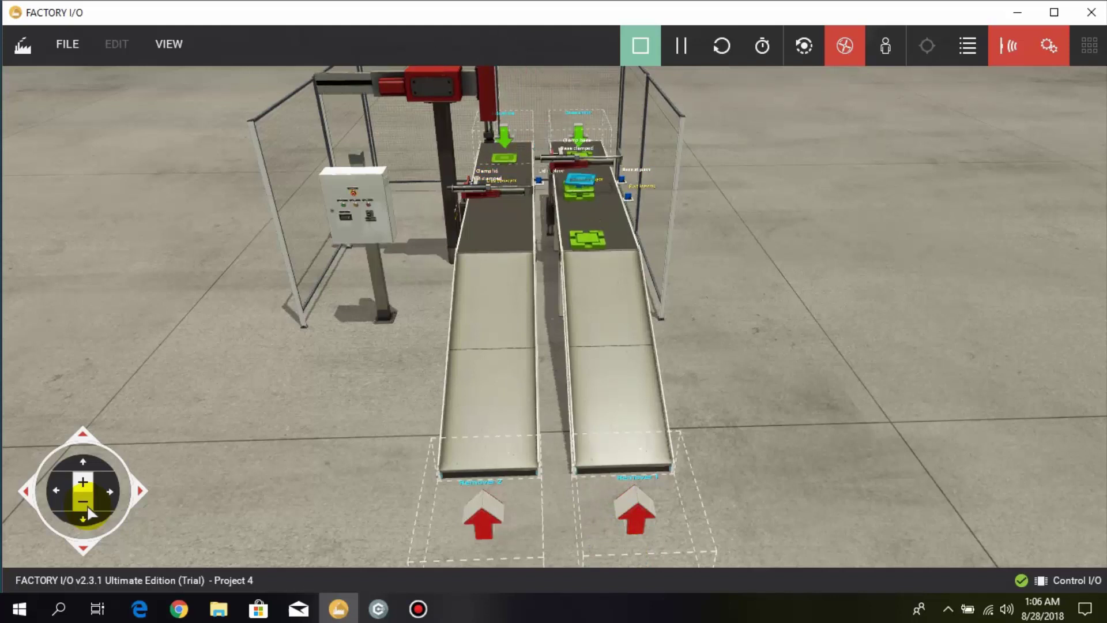
{"action": "left_click", "coordinate": [88, 509]}
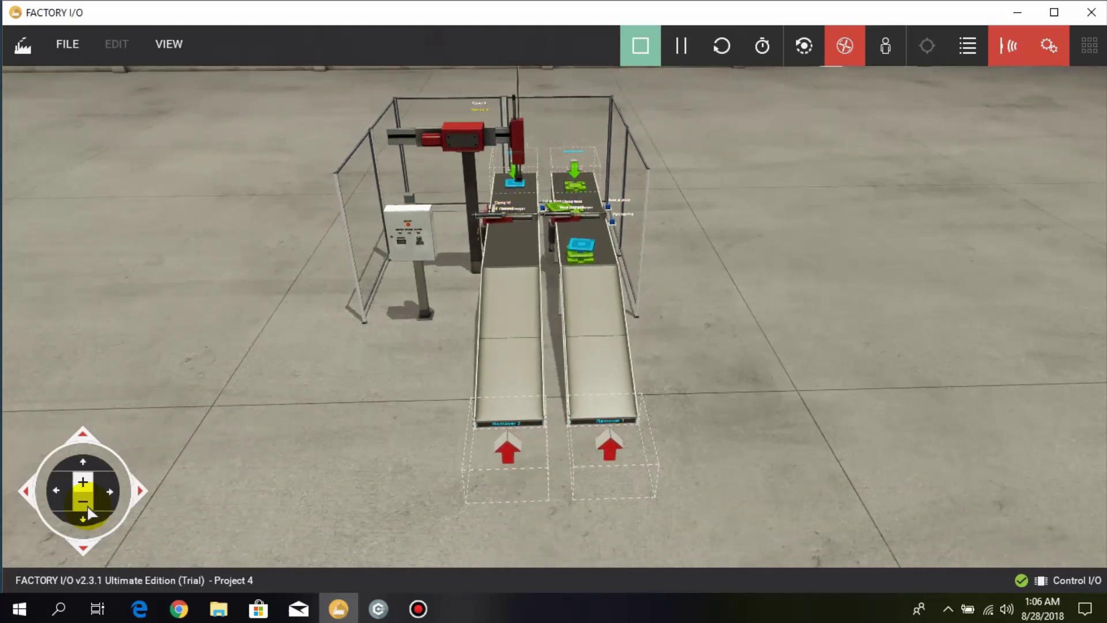
Step: Switch to CONTROL I/O and stop the running Project4 control program
{"action": "left_click", "coordinate": [382, 613]}
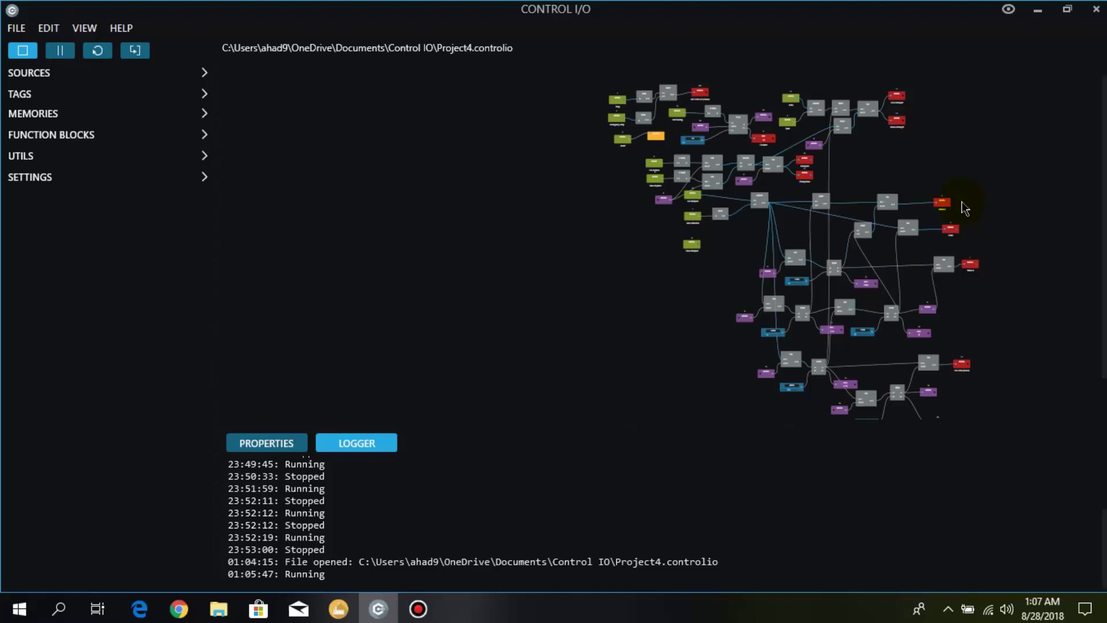
{"action": "left_click", "coordinate": [23, 51]}
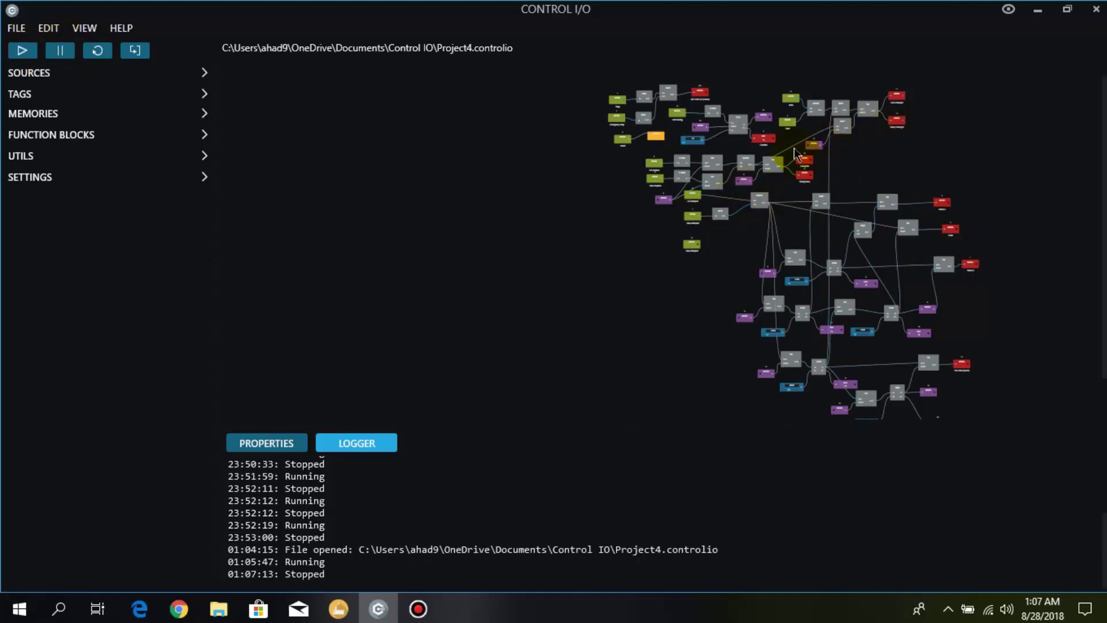
Step: Examine the function block diagram, from the stop, counter and conveyor logic down to the timer-driven arm movements
{"action": "scroll", "coordinate": [794, 153], "scroll_direction": "up", "scroll_amount": 2}
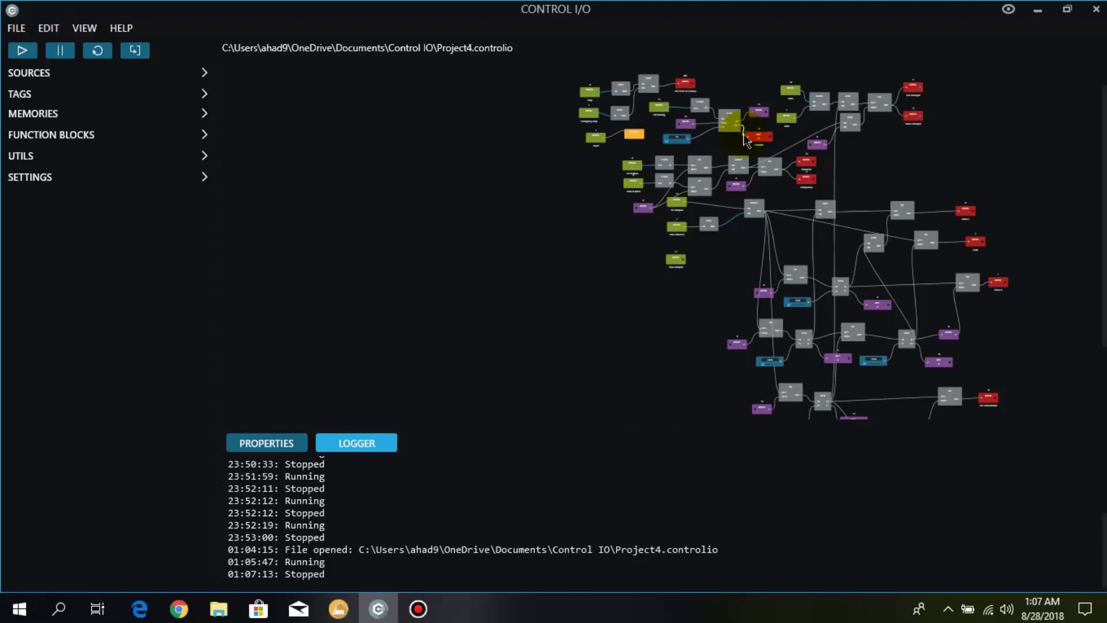
{"action": "left_click", "coordinate": [686, 126]}
{"action": "left_click", "coordinate": [675, 107]}
{"action": "scroll", "coordinate": [670, 68], "scroll_direction": "up", "scroll_amount": 3}
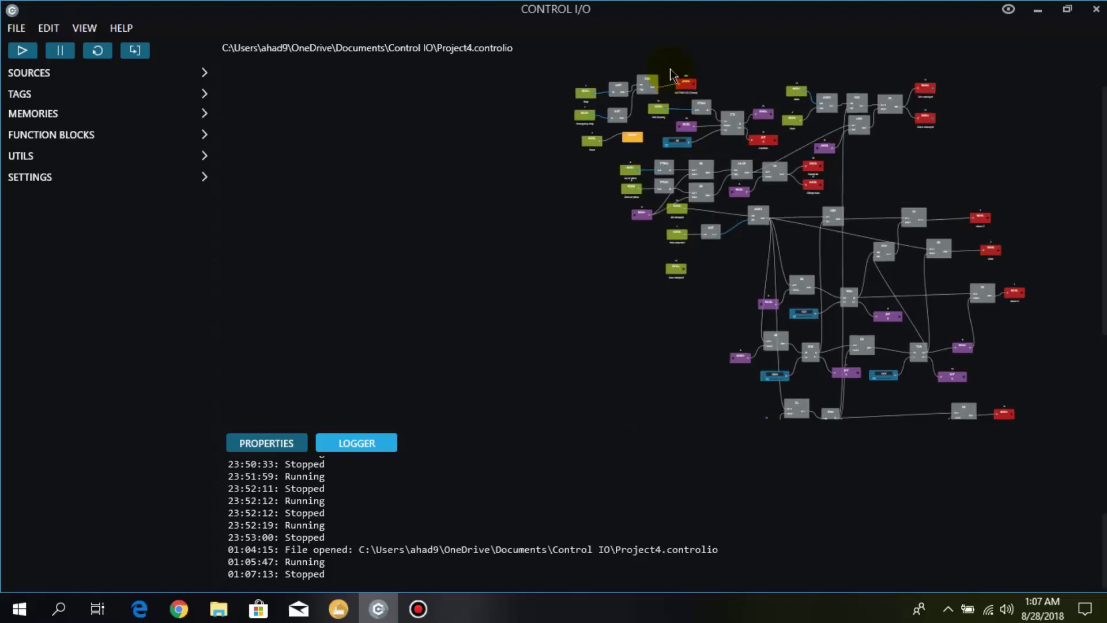
{"action": "scroll", "coordinate": [676, 82], "scroll_direction": "up", "scroll_amount": 2}
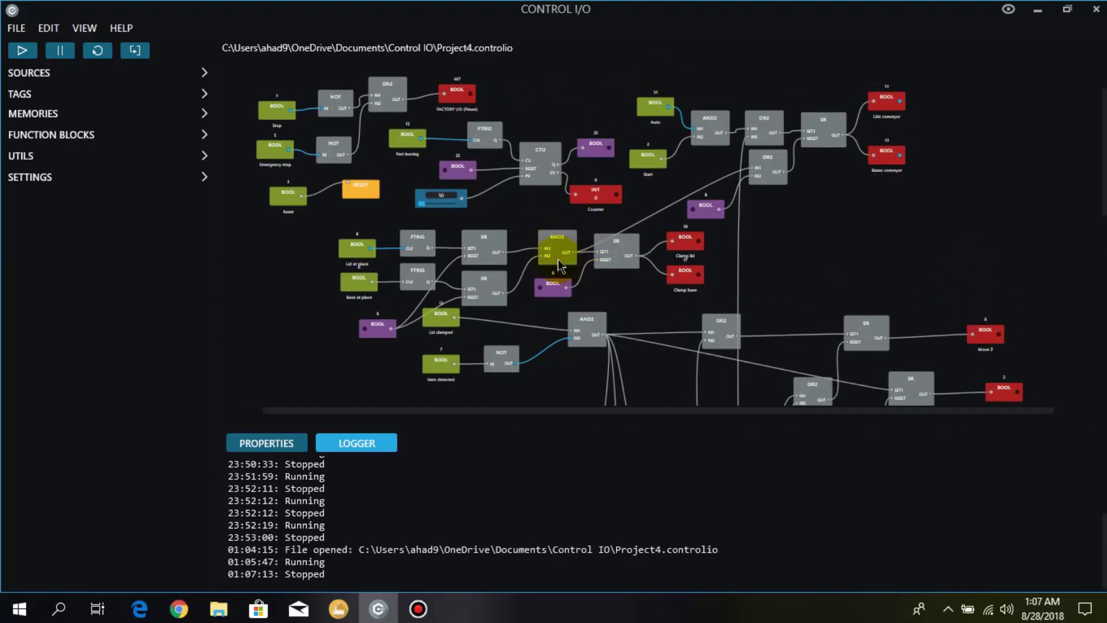
{"action": "left_click", "coordinate": [460, 242]}
{"action": "left_click_drag", "start_coordinate": [1104, 198], "coordinate": [1101, 277]}
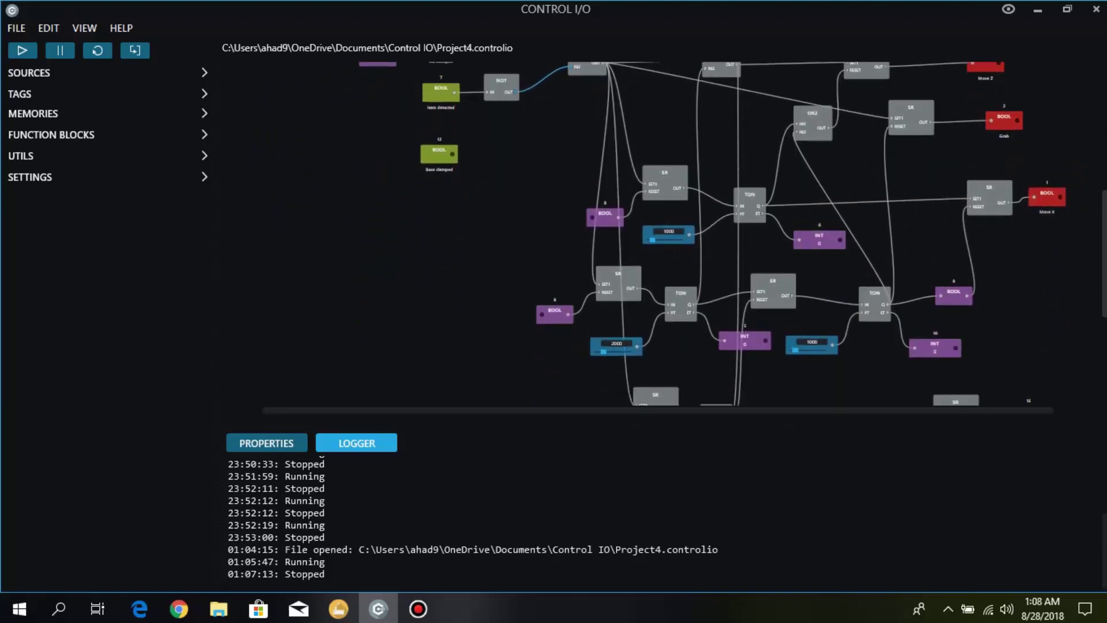
{"action": "left_click_drag", "start_coordinate": [1101, 276], "coordinate": [1104, 350]}
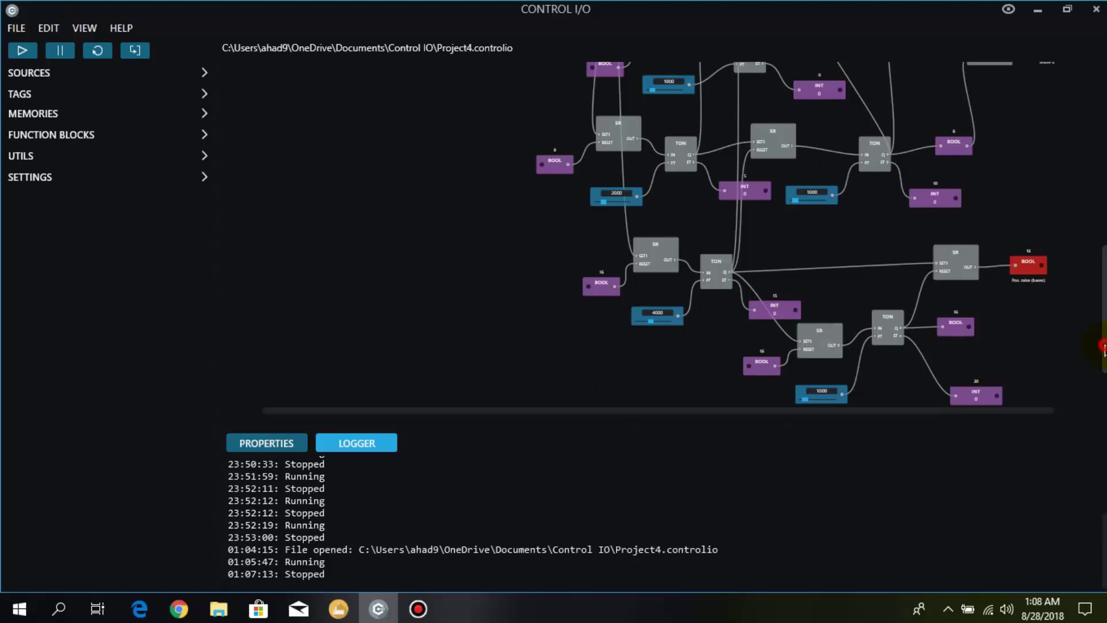
{"action": "left_click_drag", "start_coordinate": [1105, 344], "coordinate": [1105, 258]}
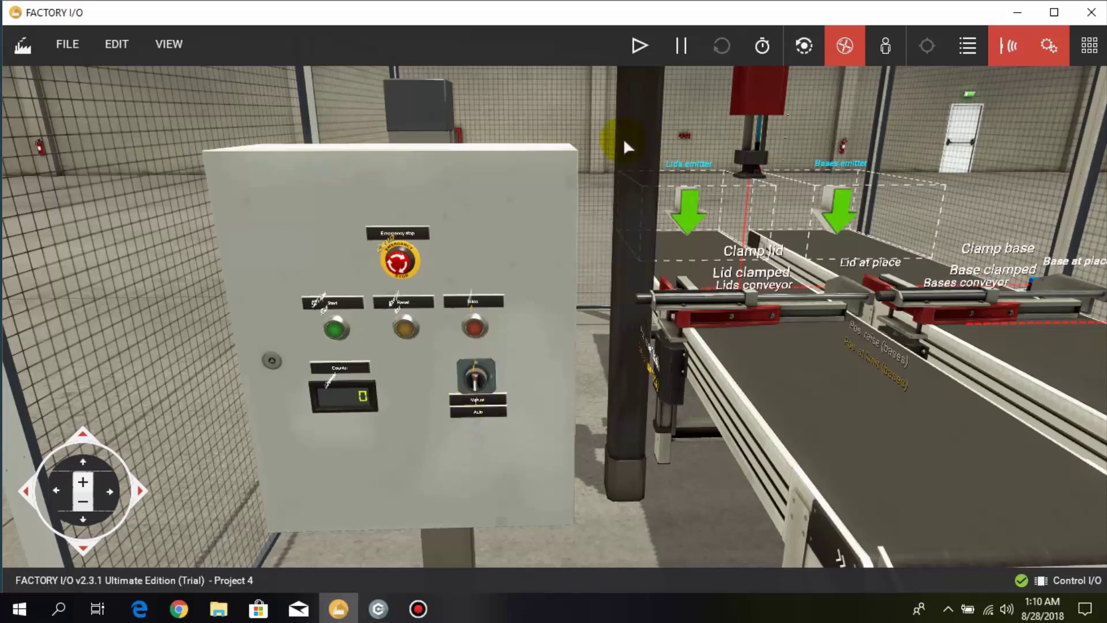
Step: Run the FACTORY I/O scene, set the control box's selector to Auto and start the line
{"action": "left_click", "coordinate": [640, 47]}
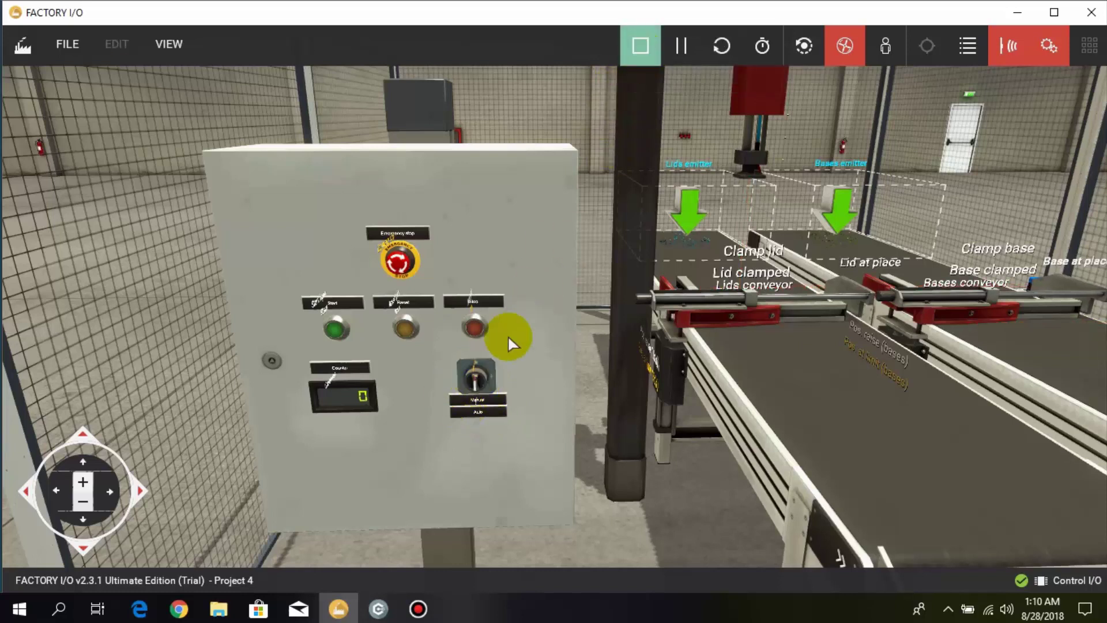
{"action": "left_click", "coordinate": [474, 376]}
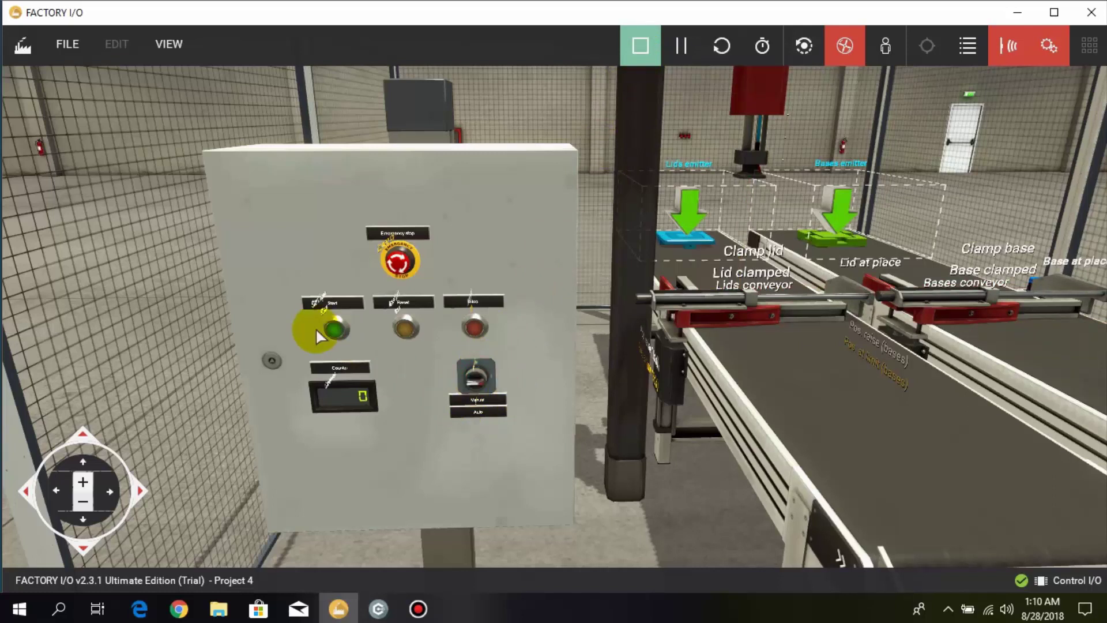
{"action": "left_click", "coordinate": [339, 332]}
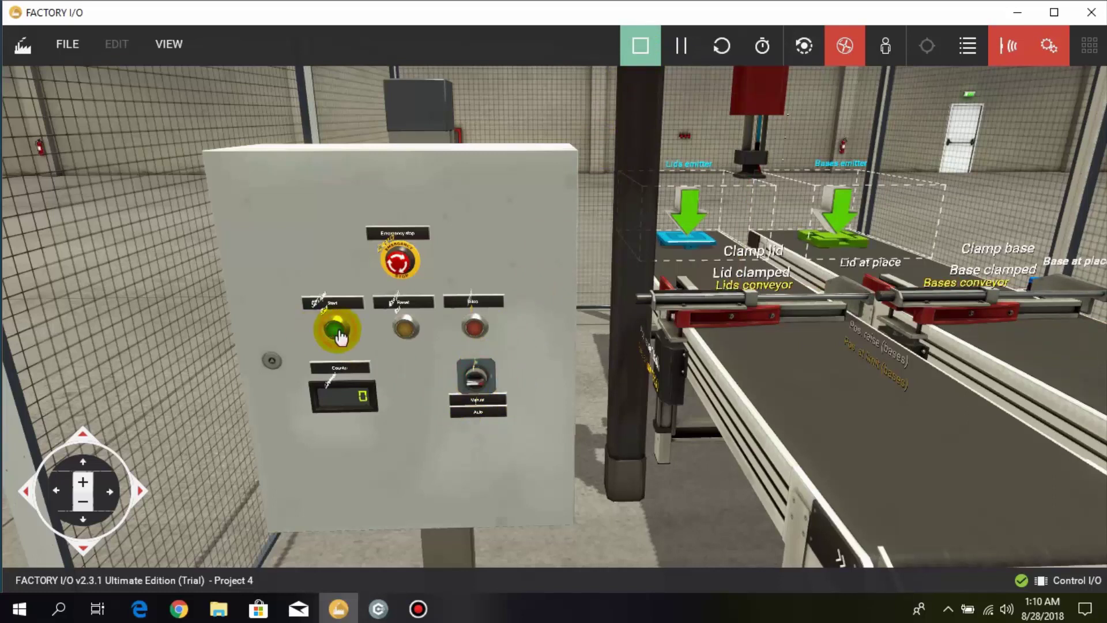
Step: Examine the lid and base clamping from a view facing both conveyors
{"action": "key", "text": "s"}
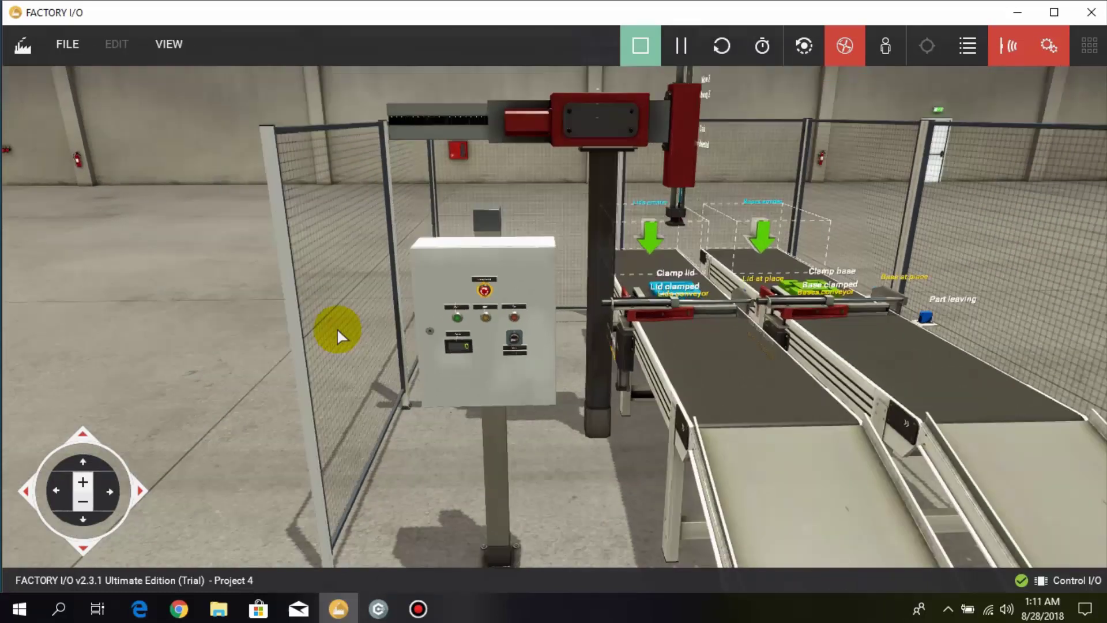
{"action": "key", "text": "d"}
{"action": "key", "text": "w"}
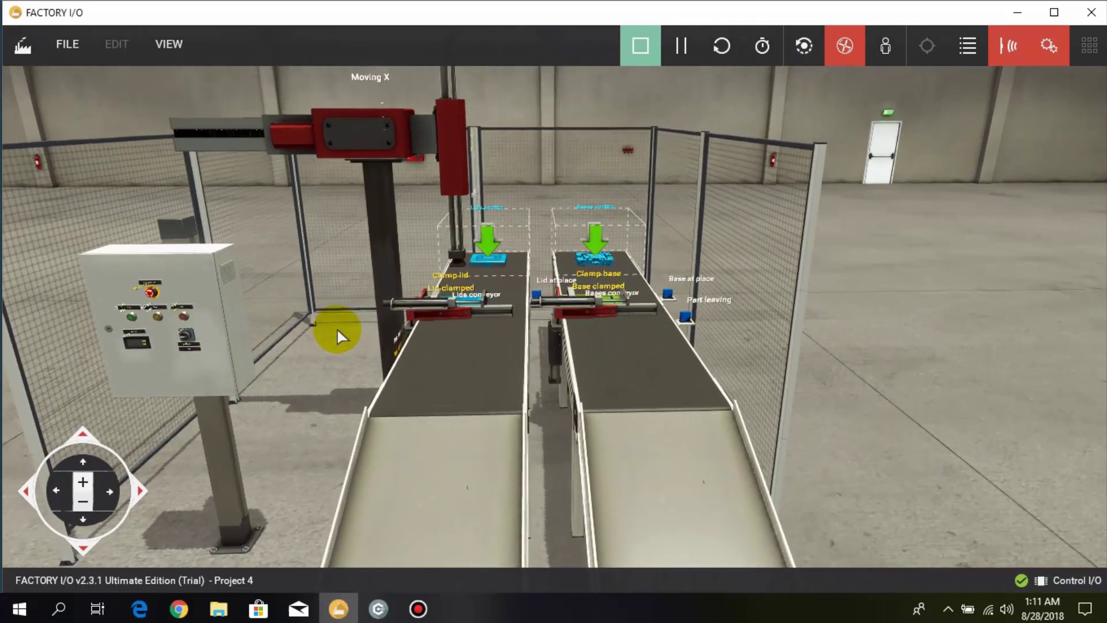